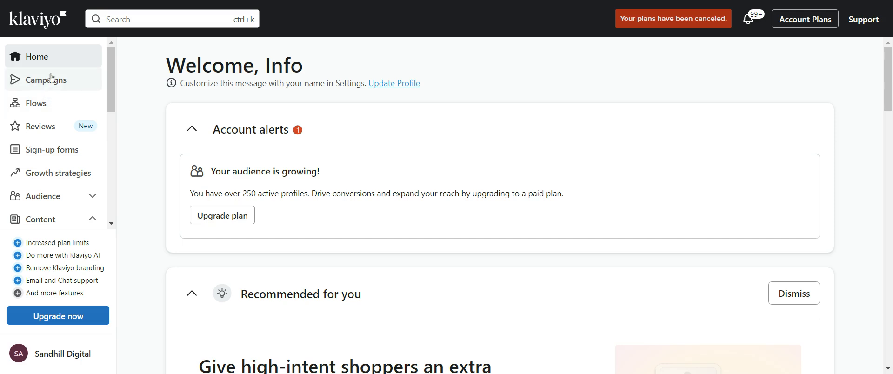
Start a new campaign and name it "[20250303] - Tree Hugging Awareness Day Promo"
left_click(48, 83)
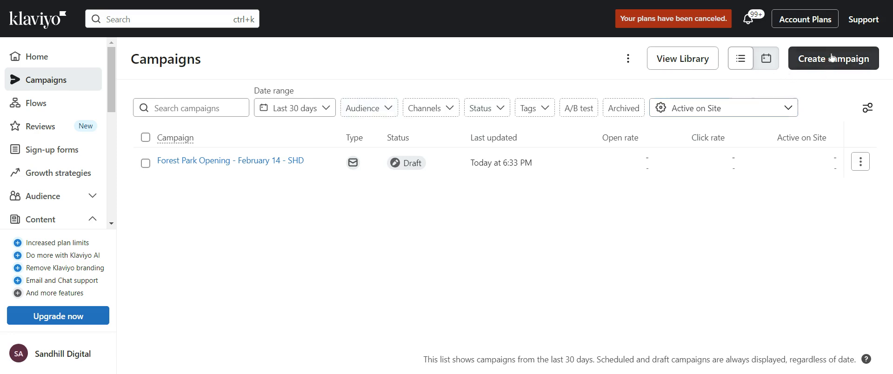
left_click(859, 58)
left_click_drag(815, 95, 620, 102)
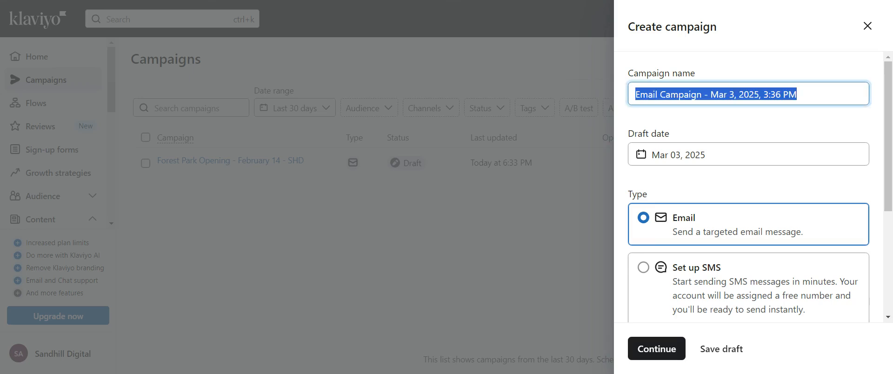
key("BackSpace")
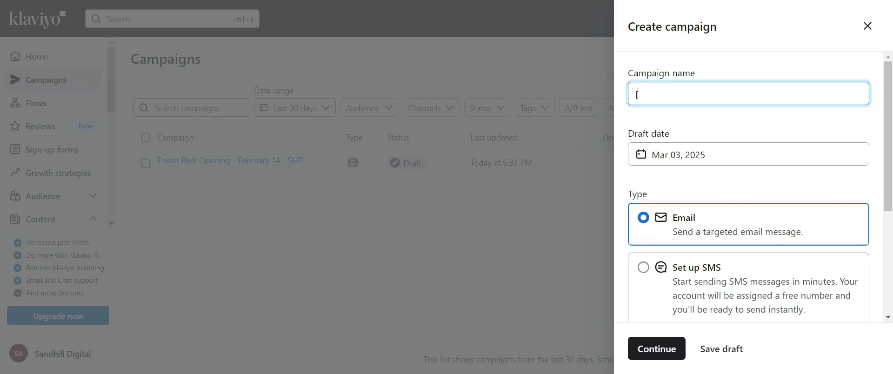
type("[20")
type("250303] - Tree ")
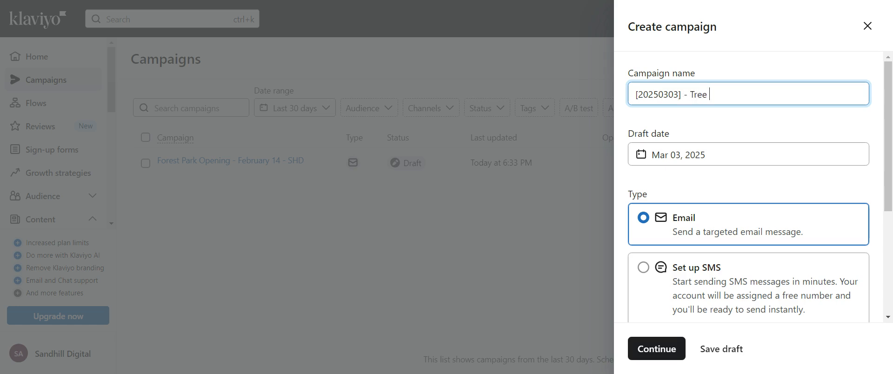
type("Hugging Awareness")
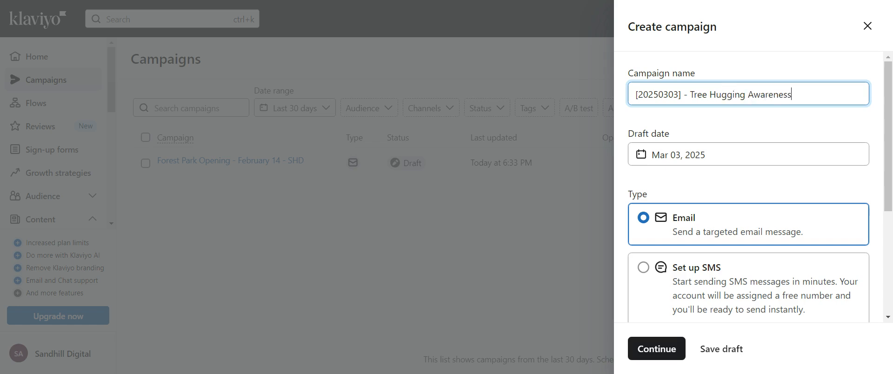
type(" Day Promo")
Keep the draft date at Mar 03, 2025 and create the campaign with the Email type
left_click(734, 155)
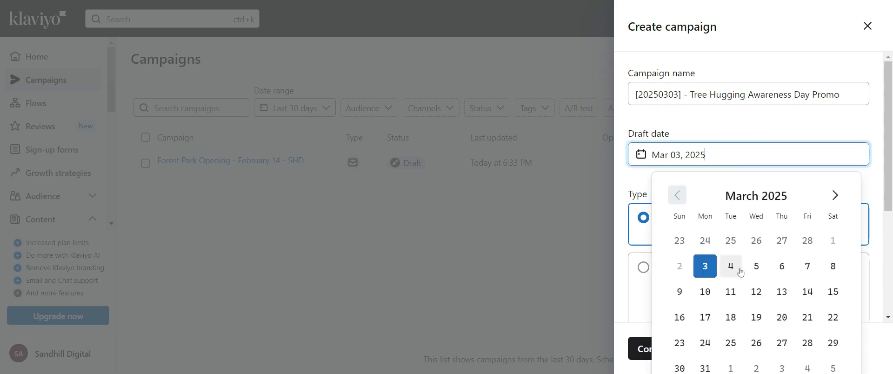
left_click(774, 126)
scroll(855, 210, "down", 3)
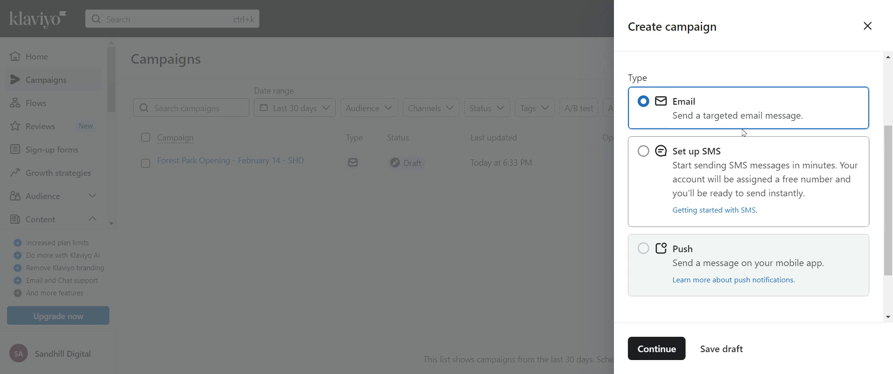
left_click(669, 349)
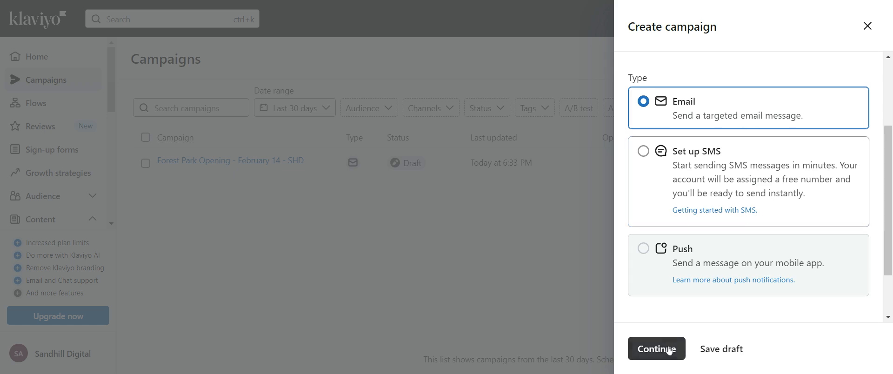
Choose the Testing 123 list as the audience the campaign is sent to
left_click(358, 154)
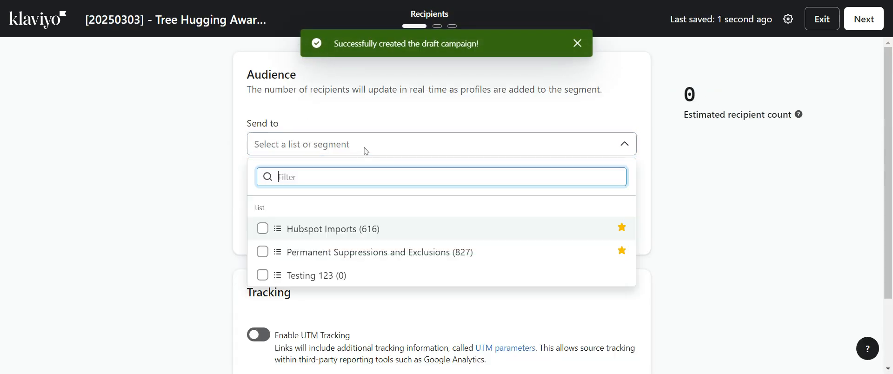
left_click(826, 167)
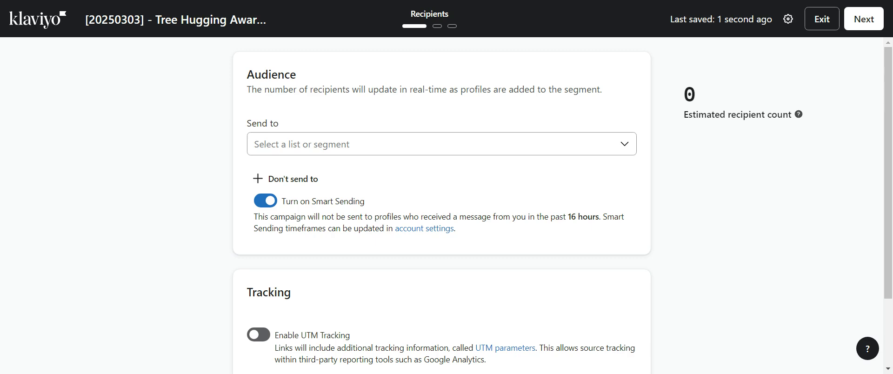
left_click(408, 147)
left_click(696, 177)
left_click(392, 148)
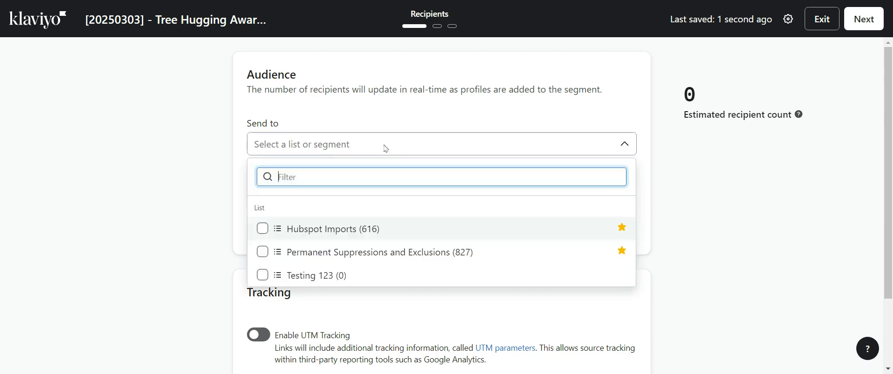
left_click(333, 275)
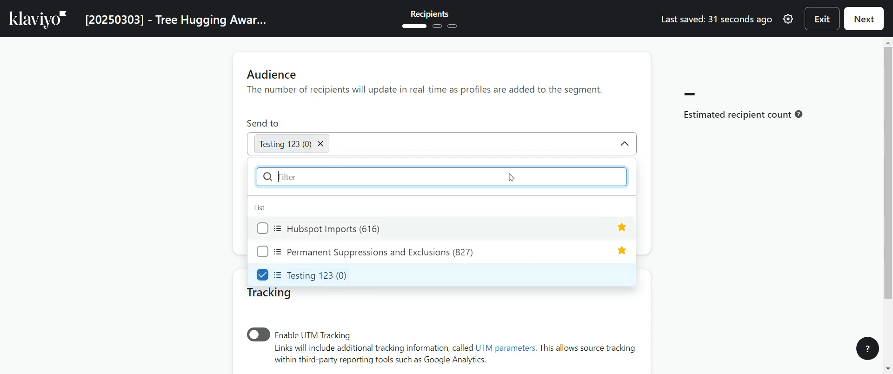
left_click(816, 177)
Exclude the Permanent Suppressions and Exclusions list from the campaign's recipients
left_click(294, 180)
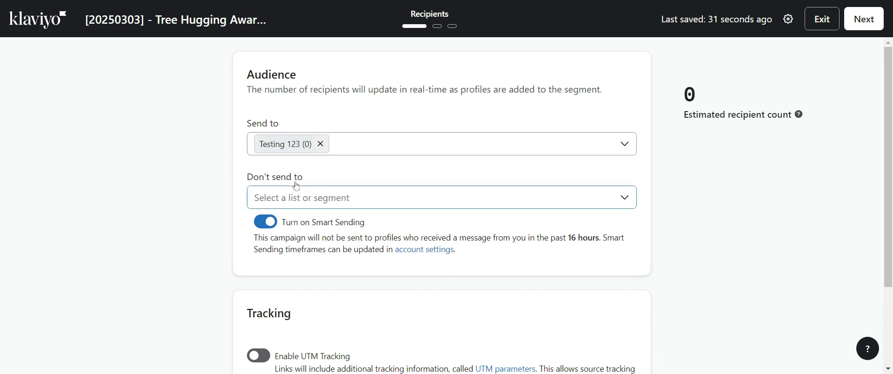
left_click(303, 204)
left_click(277, 149)
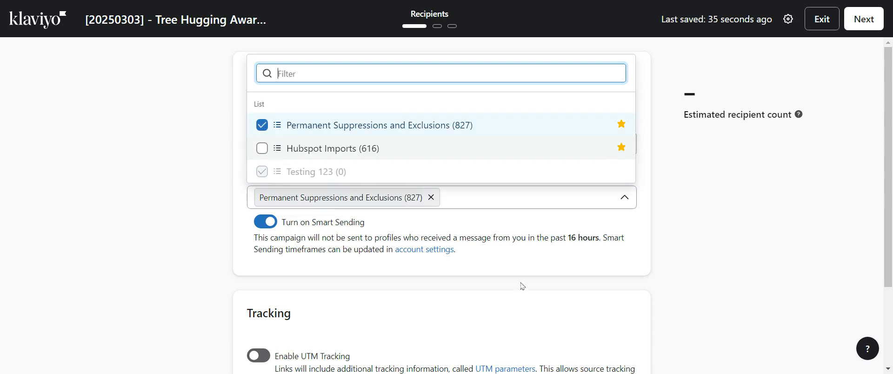
left_click(668, 239)
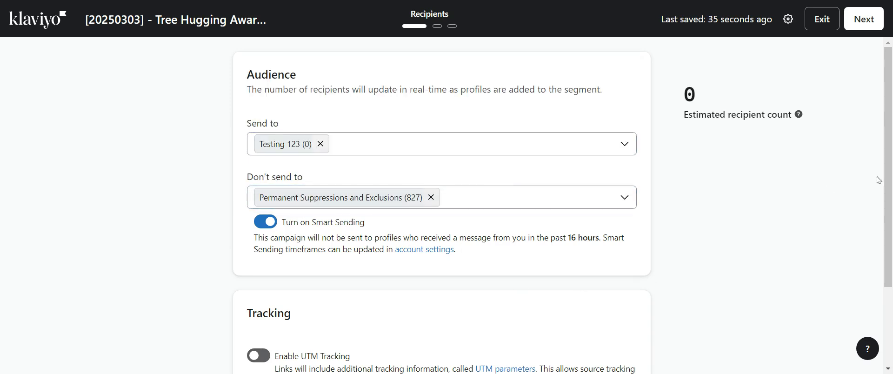
Enable UTM tracking for the campaign and continue to the message setup
scroll(407, 199, "down", 2)
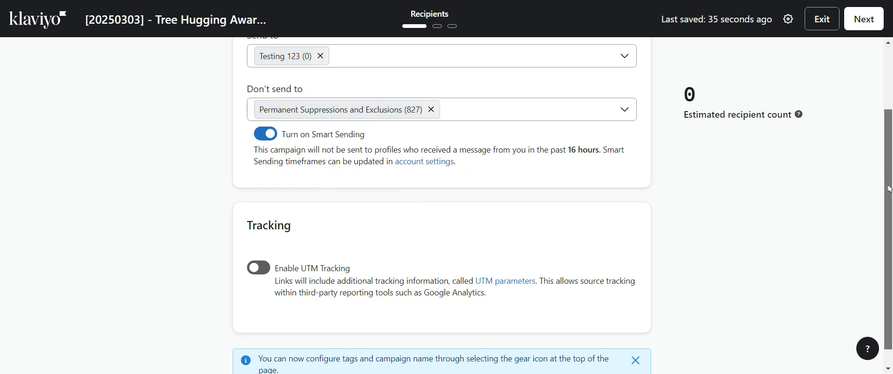
scroll(886, 195, "down", 1)
left_click(260, 247)
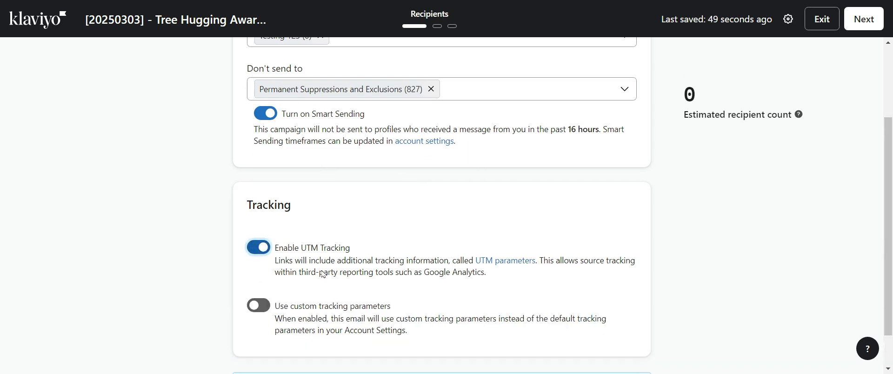
scroll(864, 195, "down", 1)
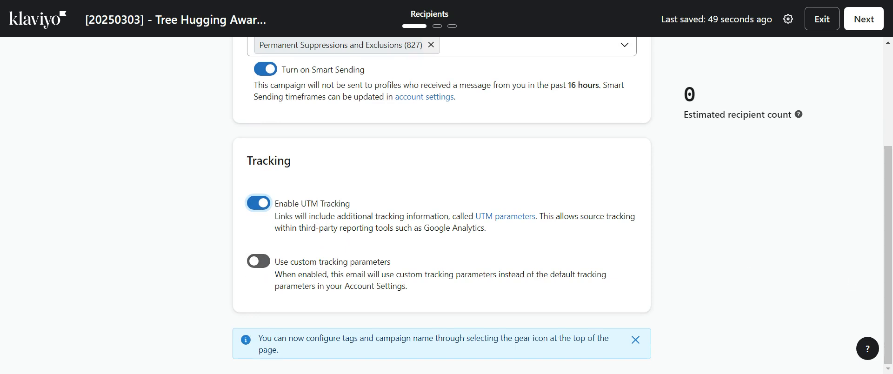
left_click(863, 19)
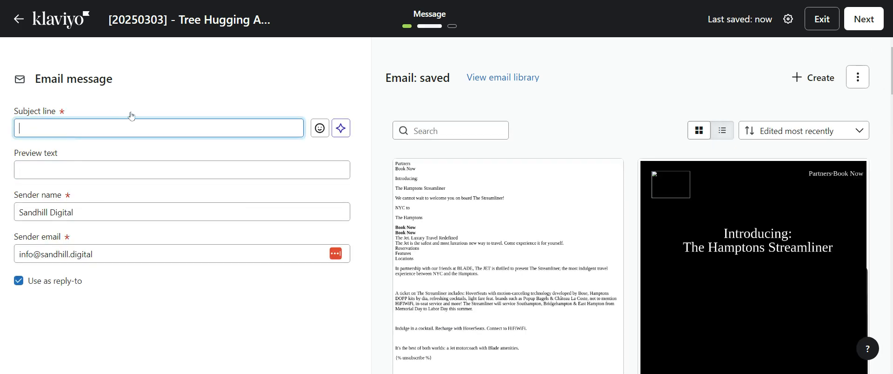
Enter the subject line "Happy Happy Tree Day" and the preview text "Plant a tree with us today and tomorrow only!"
type("Happ")
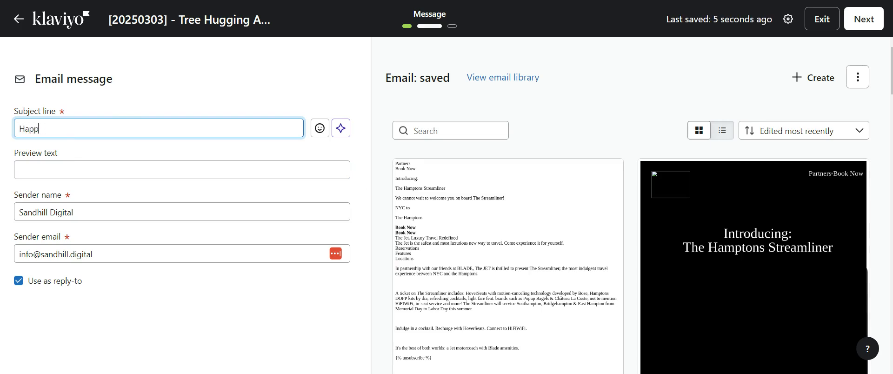
type("Y Happy Tree Day")
left_click(144, 165)
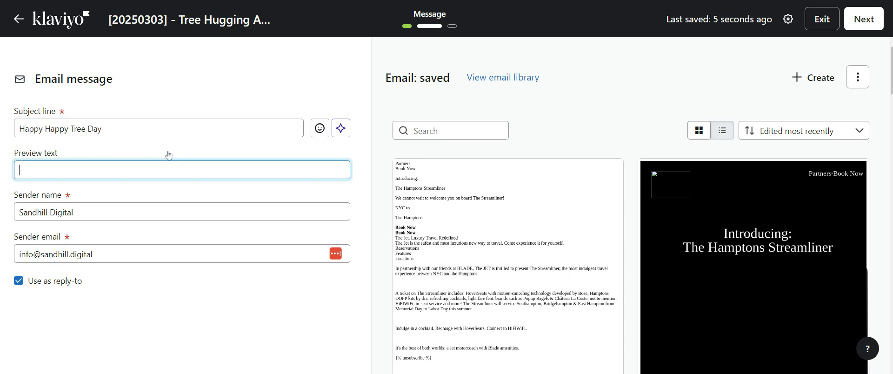
type("Plant a tree with us")
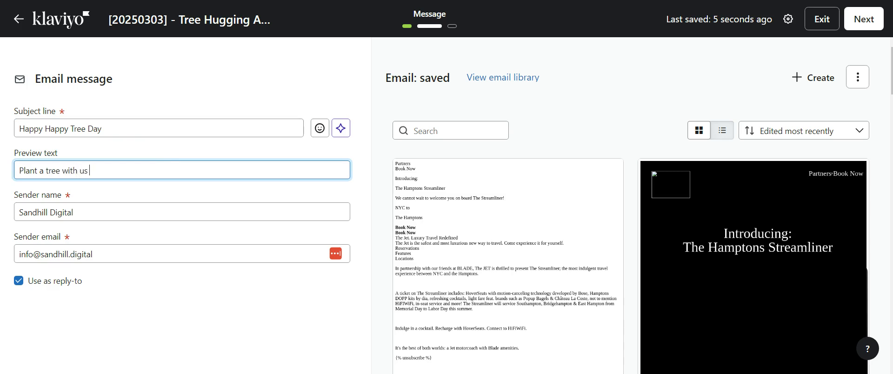
type(" today and tomorrow only!")
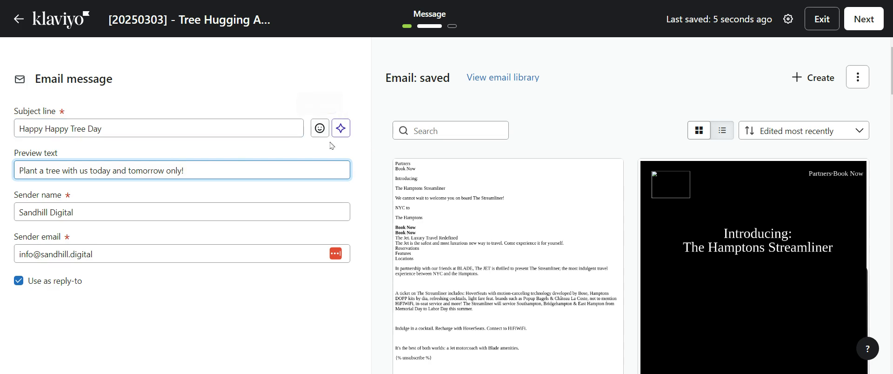
left_click(158, 126)
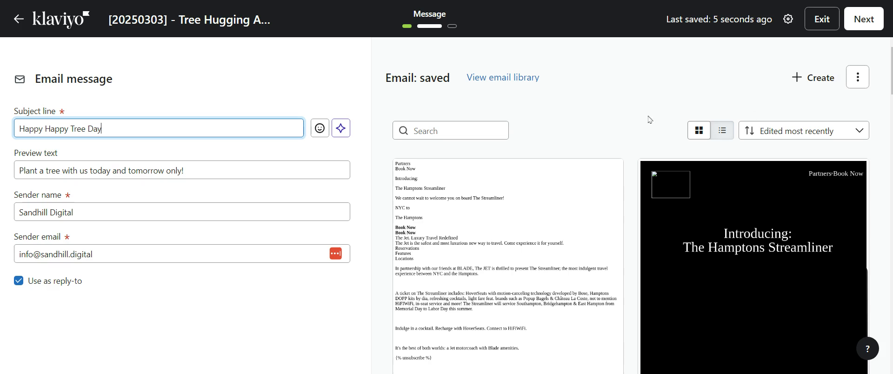
Create a new email design in the drag and drop editor and return to the message details
left_click(857, 77)
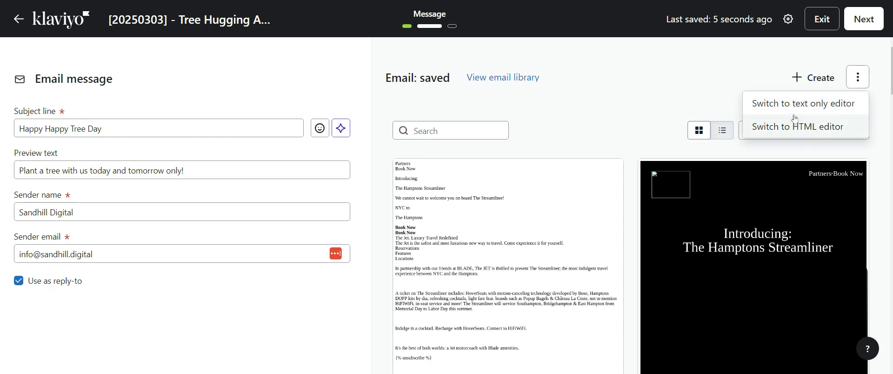
left_click(808, 82)
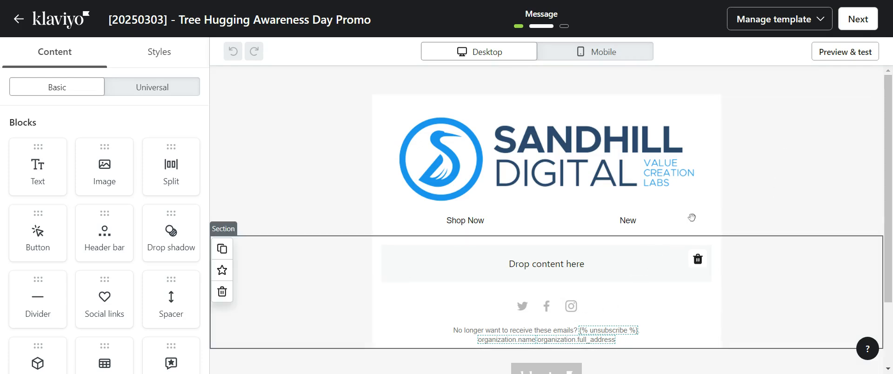
left_click(851, 18)
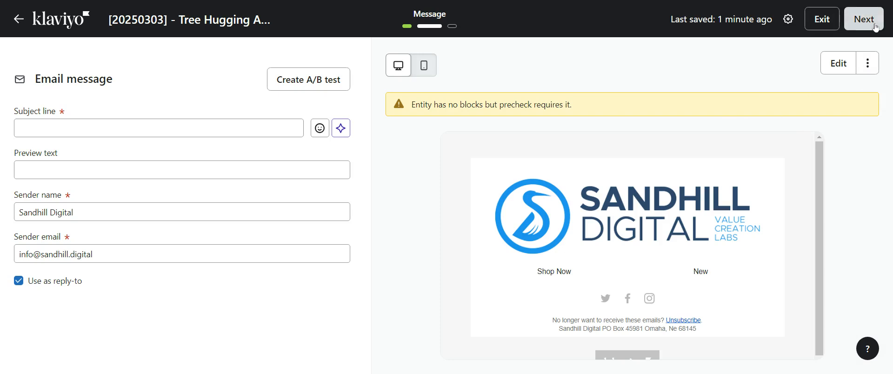
Set both the subject line and the preview text to "tbd" and continue to the campaign review
left_click(864, 20)
left_click(166, 126)
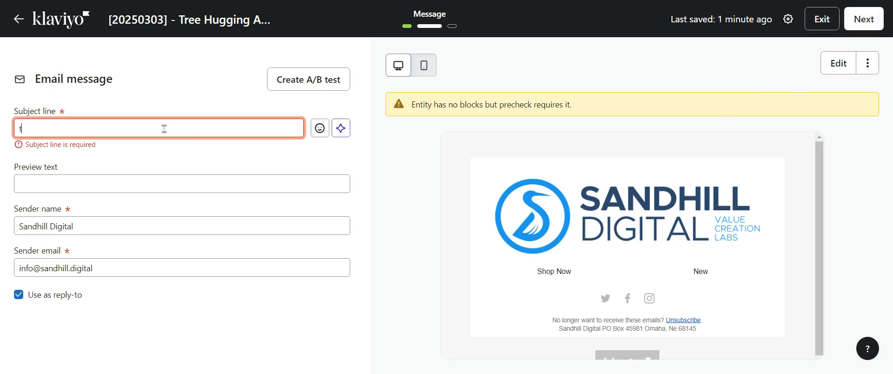
type("tbd")
left_click(146, 181)
type("tbd")
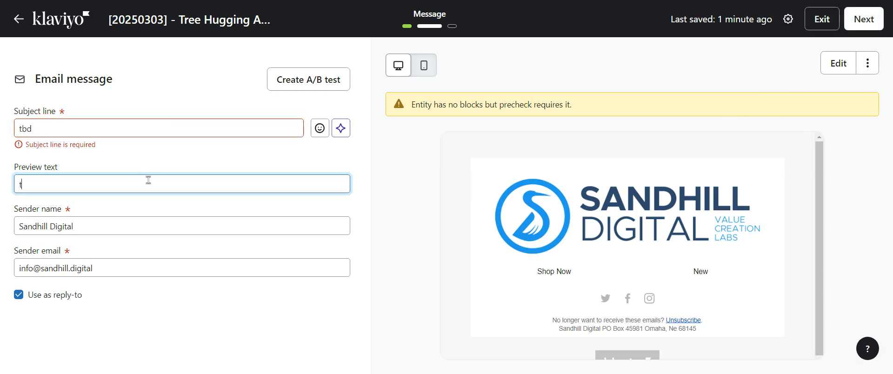
left_click(863, 19)
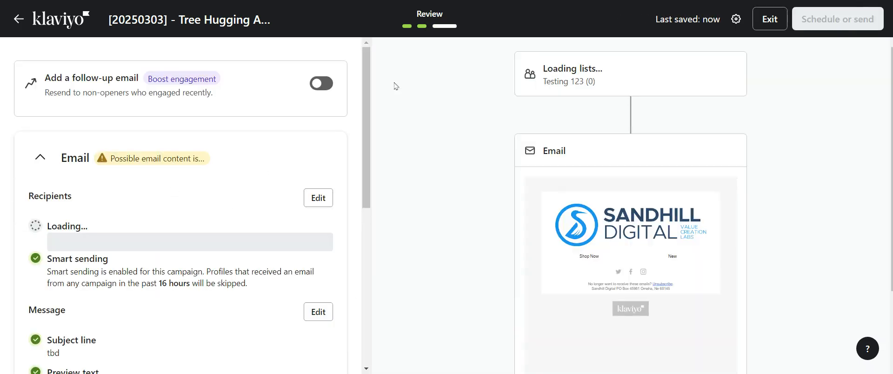
Review the campaign's recipients, message checks and tracking summary
left_click_drag(369, 84, 369, 61)
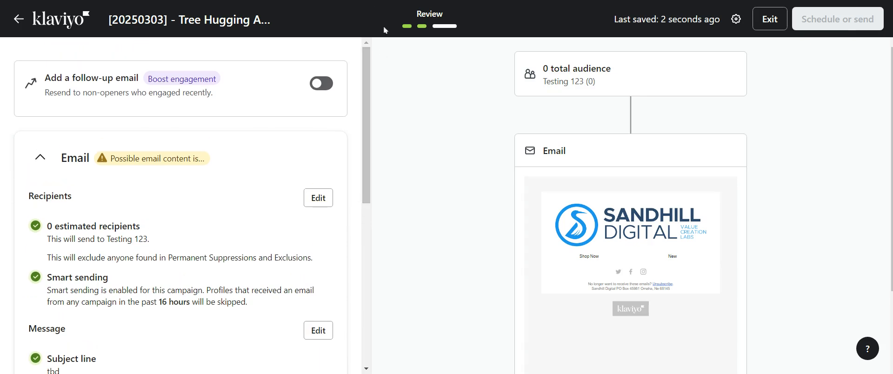
left_click_drag(368, 77, 365, 203)
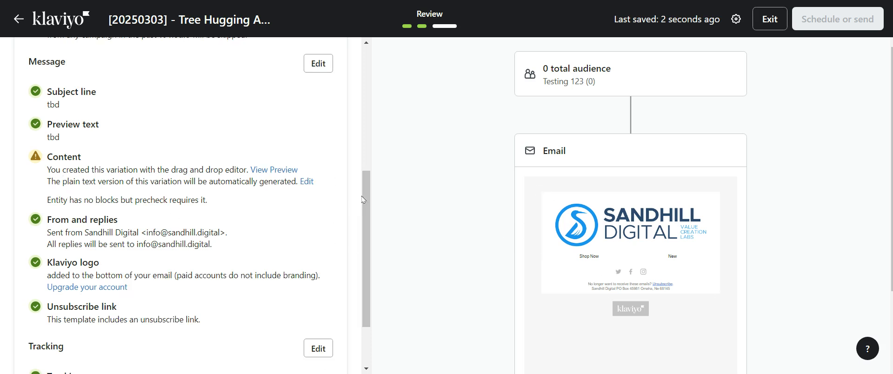
mouse_move(367, 197)
left_mouse_down()
mouse_move(368, 245)
mouse_move(367, 156)
mouse_move(367, 199)
left_mouse_up()
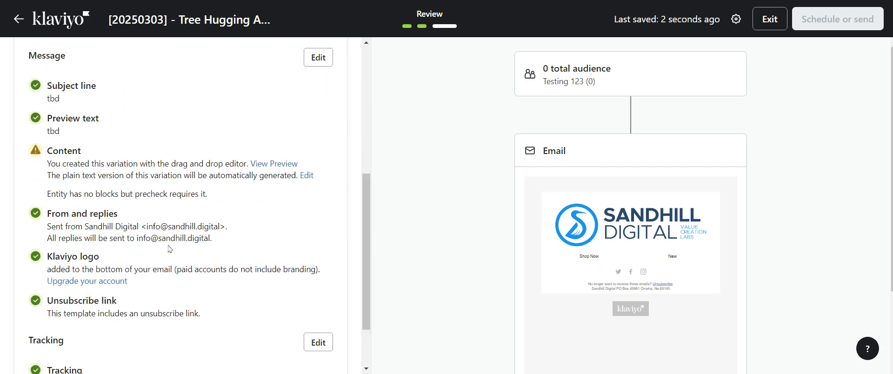